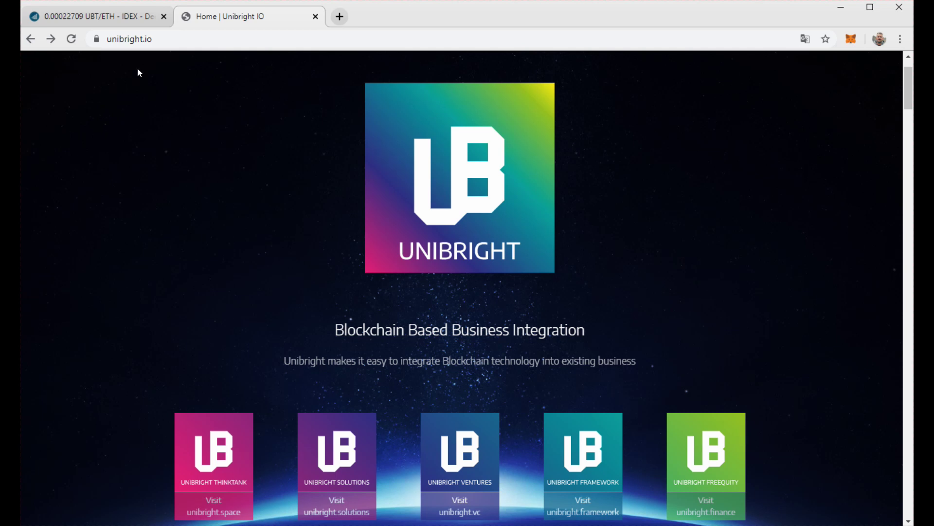
Load uniswap.exchange in the Unibright homepage's tab using the 'unis' address-bar autocomplete.
{"action": "left_click", "coordinate": [112, 21]}
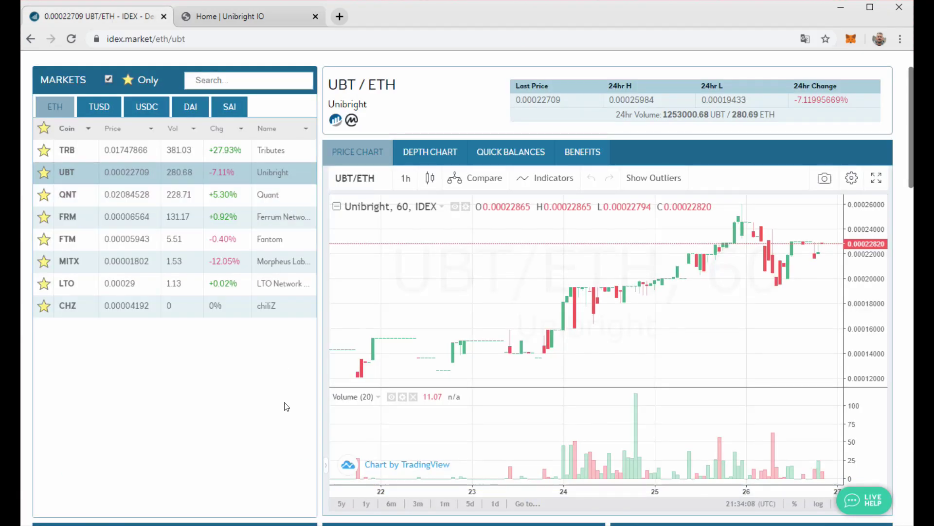
{"action": "left_click", "coordinate": [252, 22]}
{"action": "left_click", "coordinate": [209, 43]}
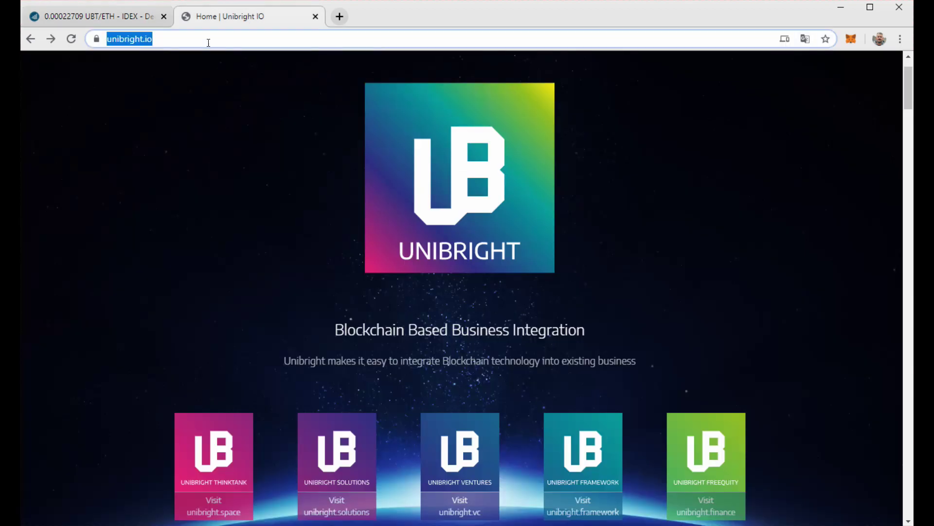
{"action": "type", "text": "uniswap.exchange"}
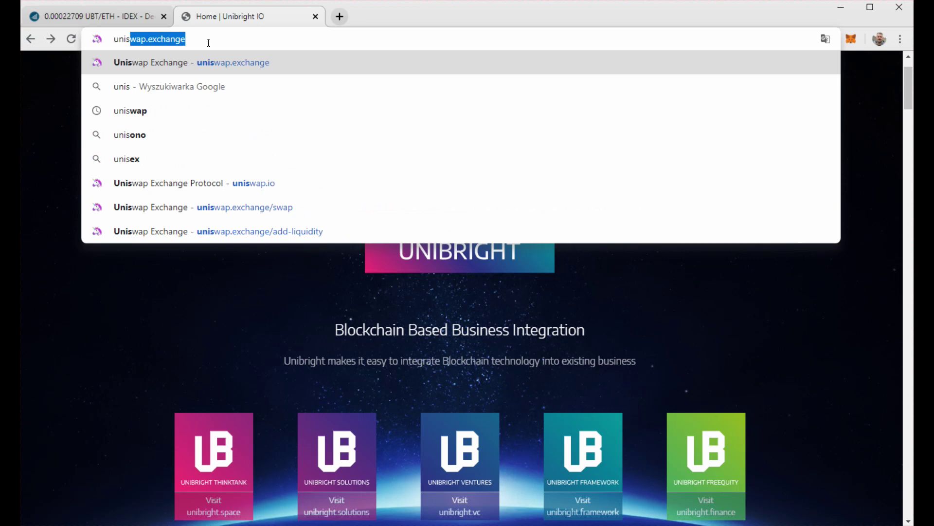
{"action": "key", "text": "Return"}
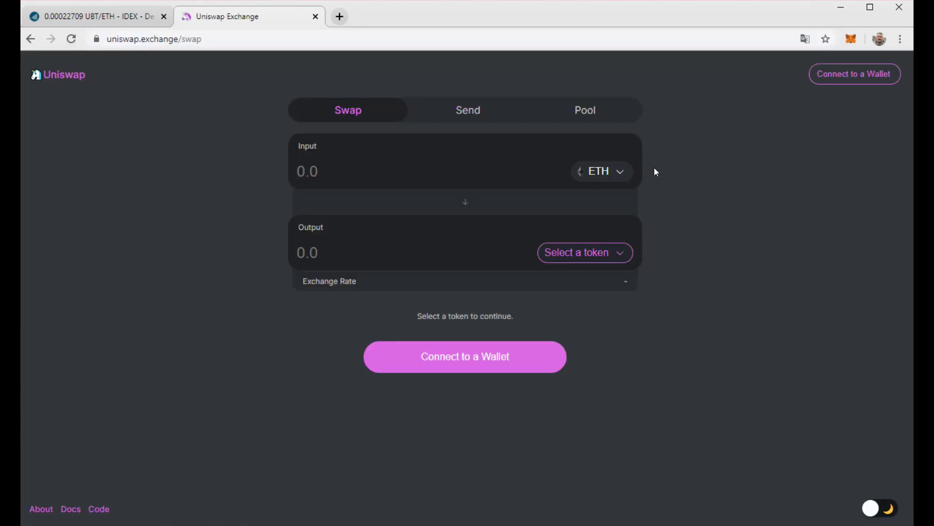
Connect MetaMask to Uniswap by unlocking it with the password and approving the connection.
{"action": "left_click", "coordinate": [512, 360]}
{"action": "left_click", "coordinate": [351, 242]}
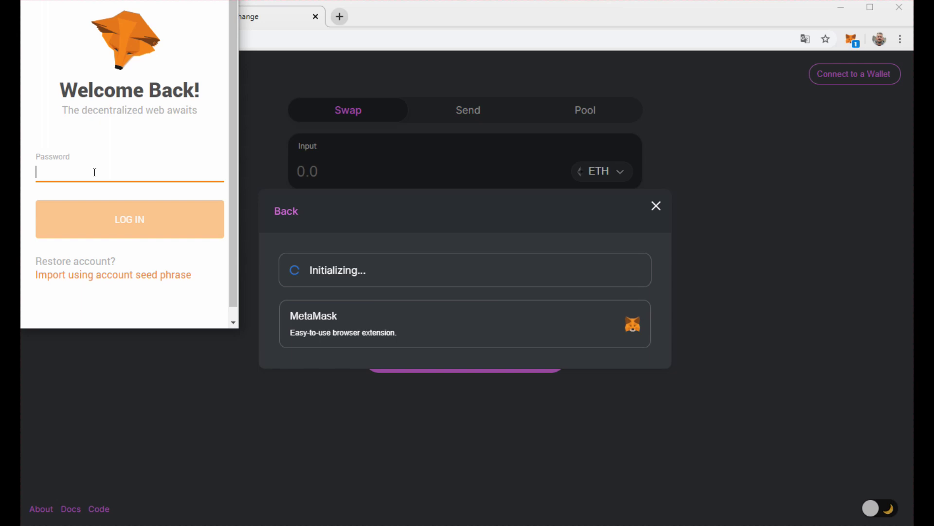
{"action": "type", "text": "********"}
{"action": "key", "text": "Return"}
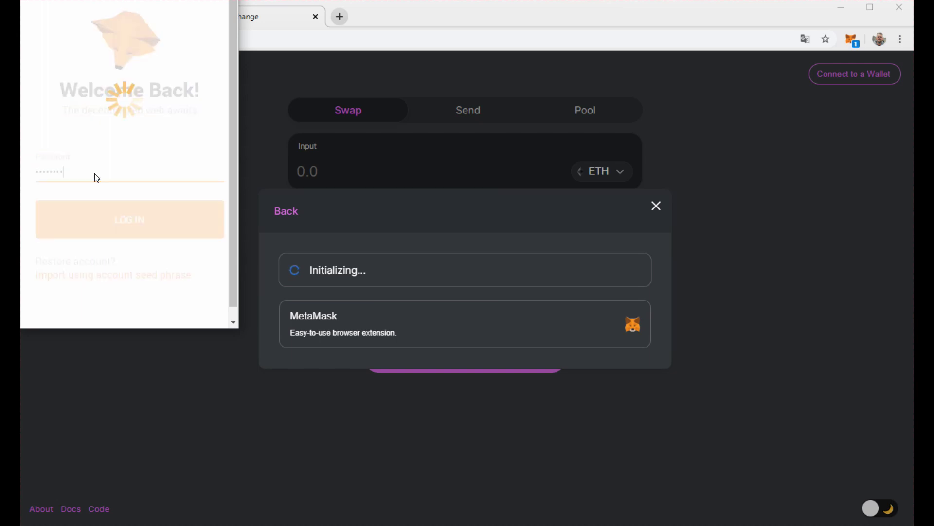
{"action": "left_click", "coordinate": [183, 314]}
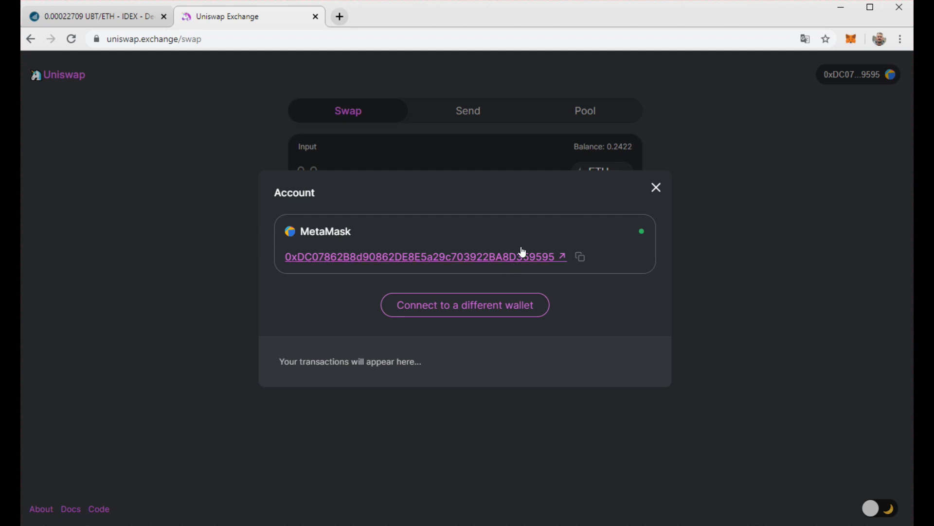
{"action": "left_click", "coordinate": [657, 188]}
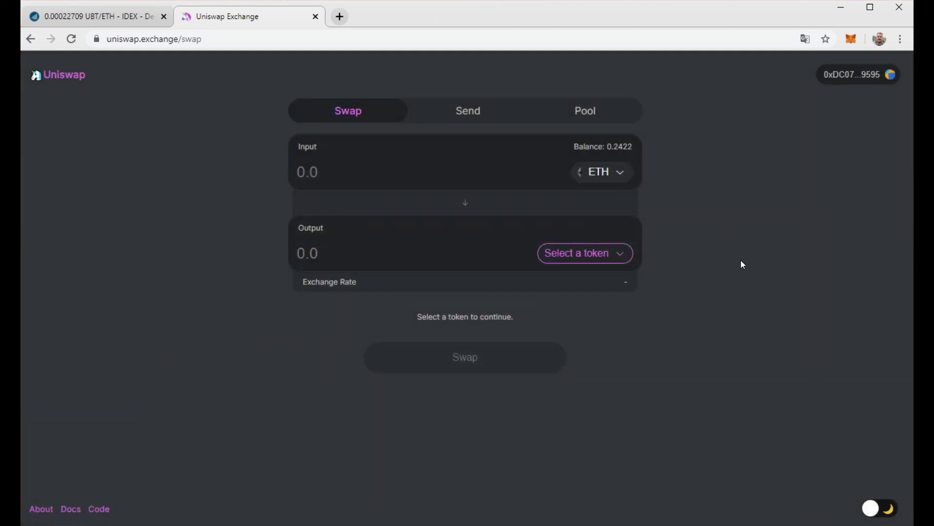
Browse Uniswap's token chooser to confirm UniBright (UBT) isn't listed.
{"action": "left_click", "coordinate": [607, 181]}
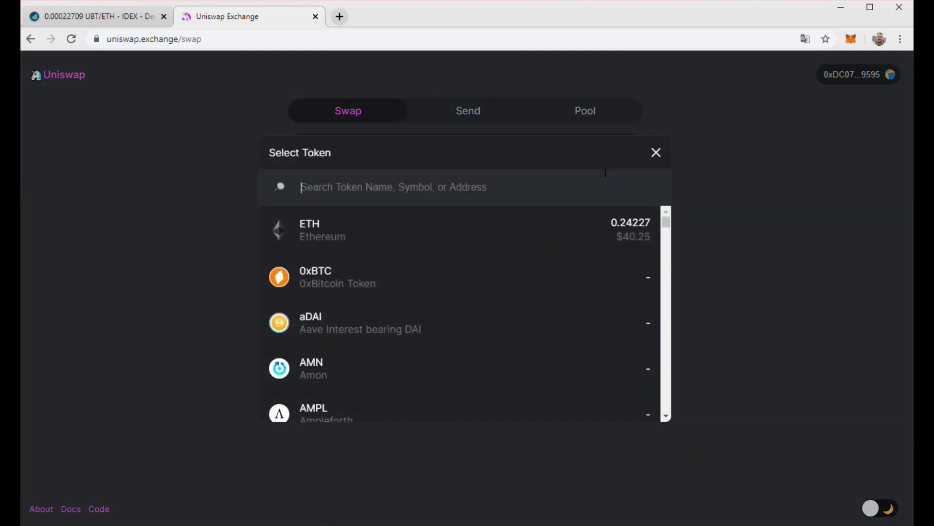
{"action": "left_click", "coordinate": [727, 195]}
{"action": "left_click", "coordinate": [592, 255]}
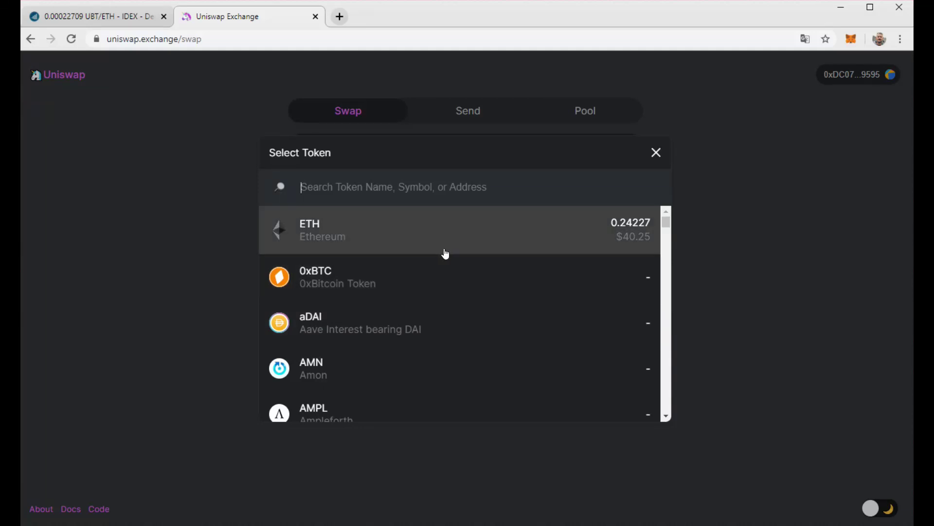
{"action": "scroll", "coordinate": [432, 257], "scroll_direction": "down", "scroll_amount": 5}
{"action": "scroll", "coordinate": [431, 256], "scroll_direction": "down", "scroll_amount": 5}
{"action": "scroll", "coordinate": [432, 259], "scroll_direction": "down", "scroll_amount": 5}
{"action": "scroll", "coordinate": [432, 259], "scroll_direction": "down", "scroll_amount": 5}
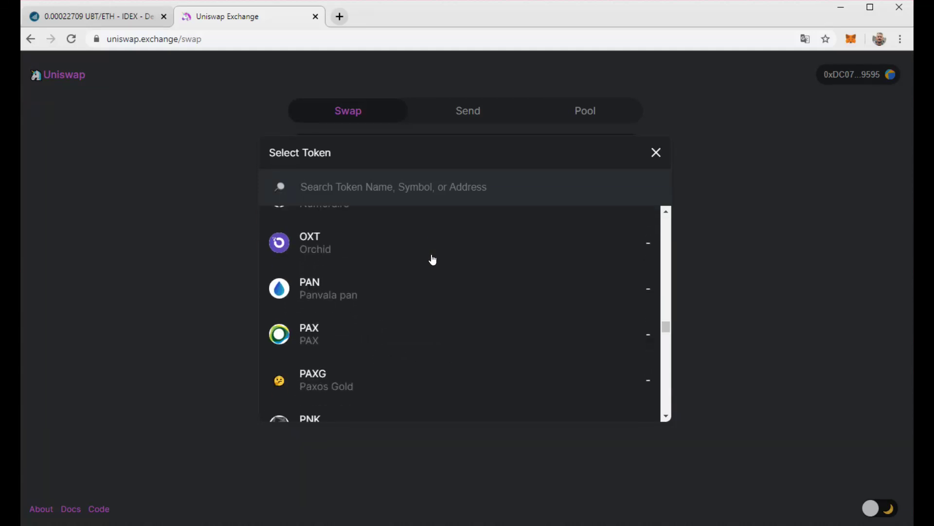
{"action": "scroll", "coordinate": [432, 259], "scroll_direction": "down", "scroll_amount": 5}
{"action": "scroll", "coordinate": [432, 259], "scroll_direction": "down", "scroll_amount": 5}
{"action": "scroll", "coordinate": [430, 265], "scroll_direction": "down", "scroll_amount": 5}
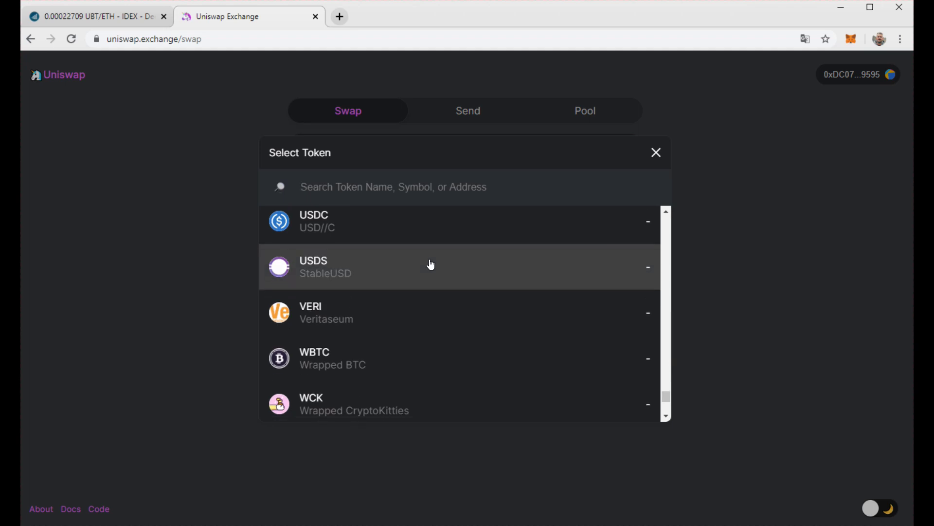
{"action": "scroll", "coordinate": [431, 264], "scroll_direction": "down", "scroll_amount": 3}
{"action": "left_click", "coordinate": [87, 333]}
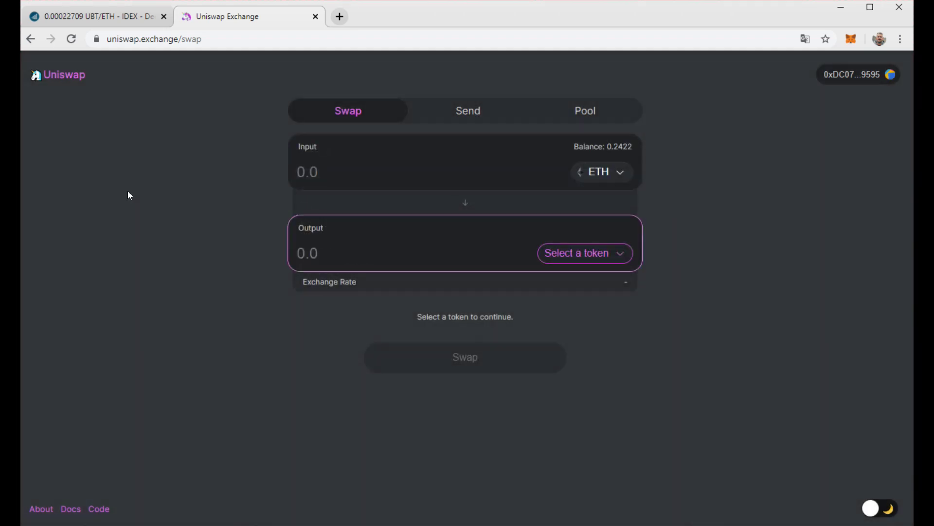
Open the UBT contract on Etherscan from the IDEX UBT/ETH market page.
{"action": "left_click", "coordinate": [115, 18]}
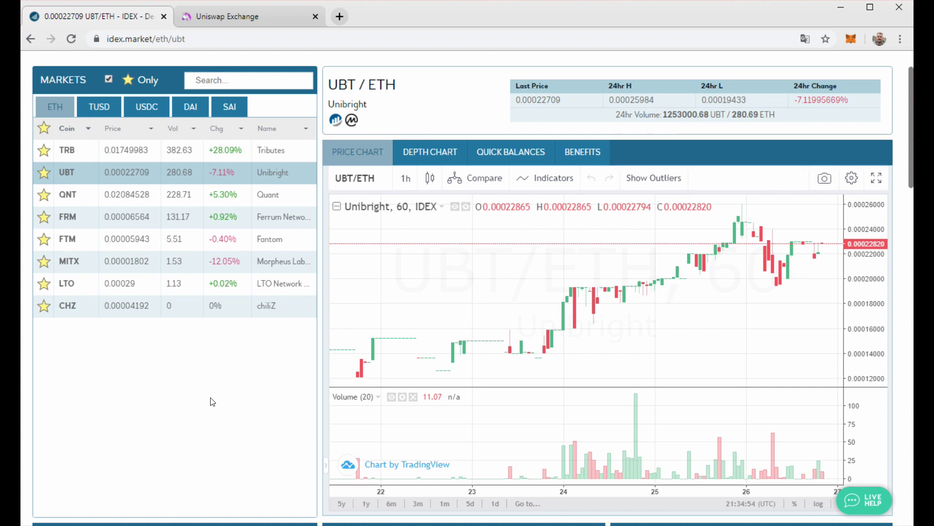
{"action": "left_click", "coordinate": [335, 119]}
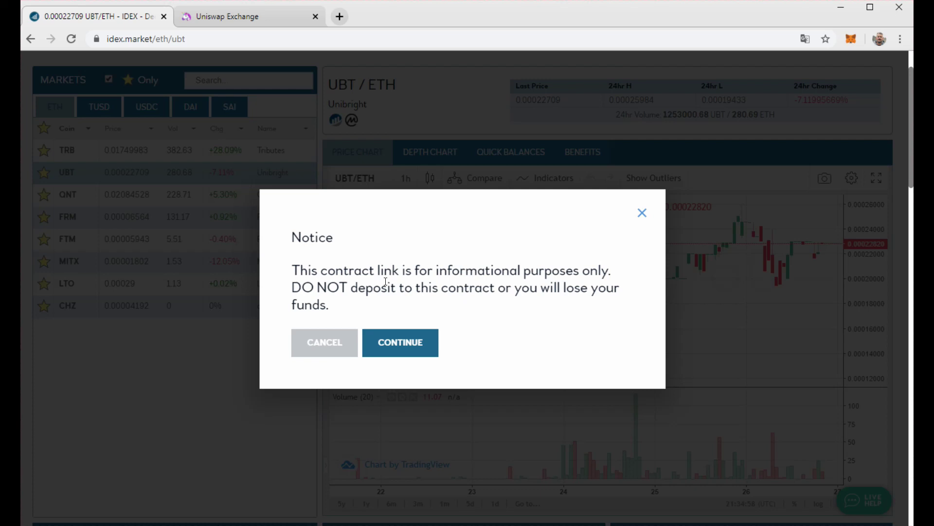
{"action": "left_click", "coordinate": [382, 341]}
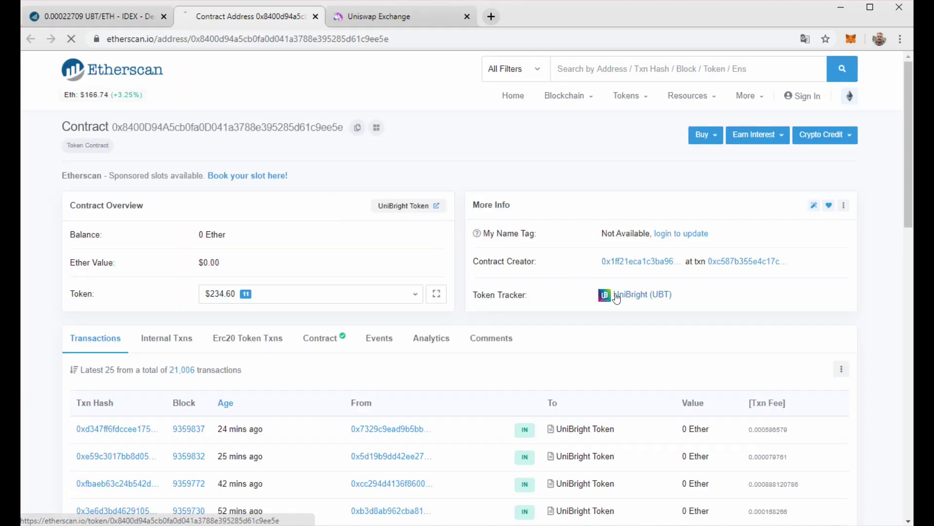
Copy the UniBright (UBT) contract address from its Etherscan token tracker, then return to Uniswap.
{"action": "left_click", "coordinate": [615, 295]}
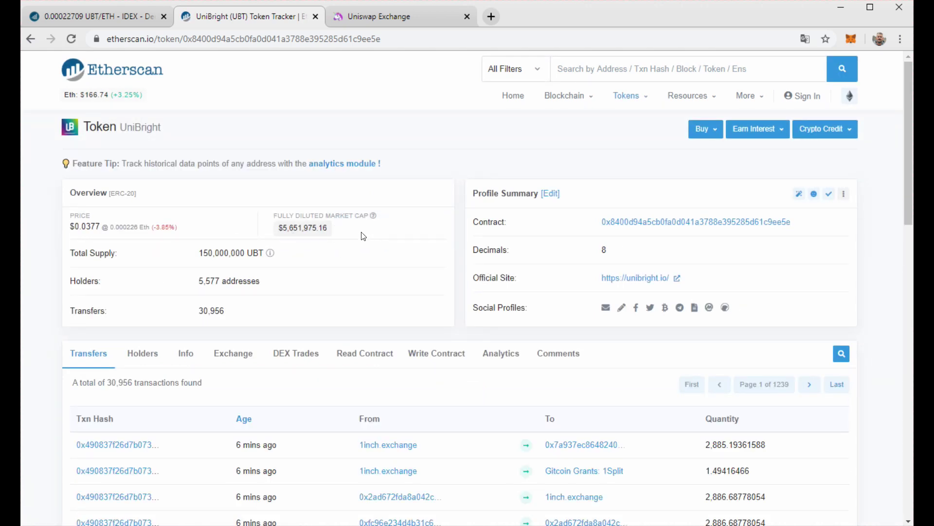
{"action": "left_click_drag", "start_coordinate": [334, 228], "coordinate": [271, 232]}
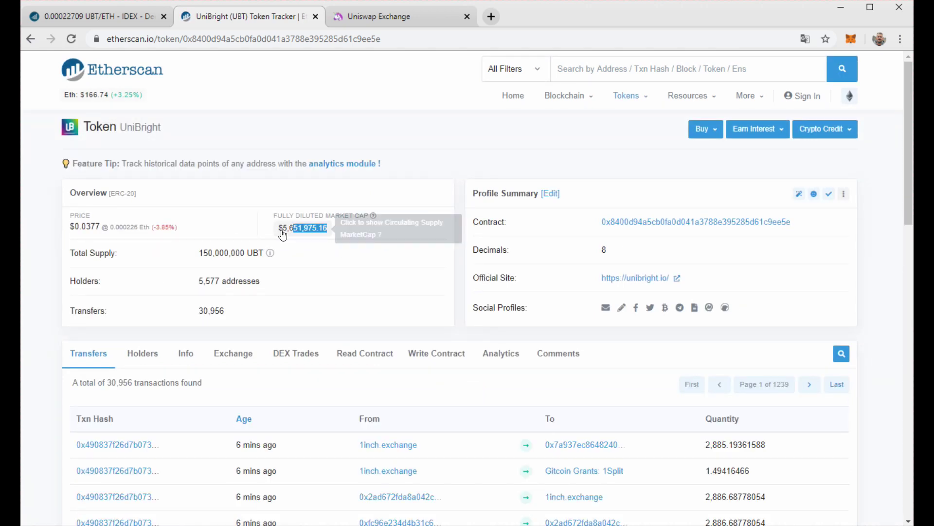
{"action": "left_click", "coordinate": [423, 279]}
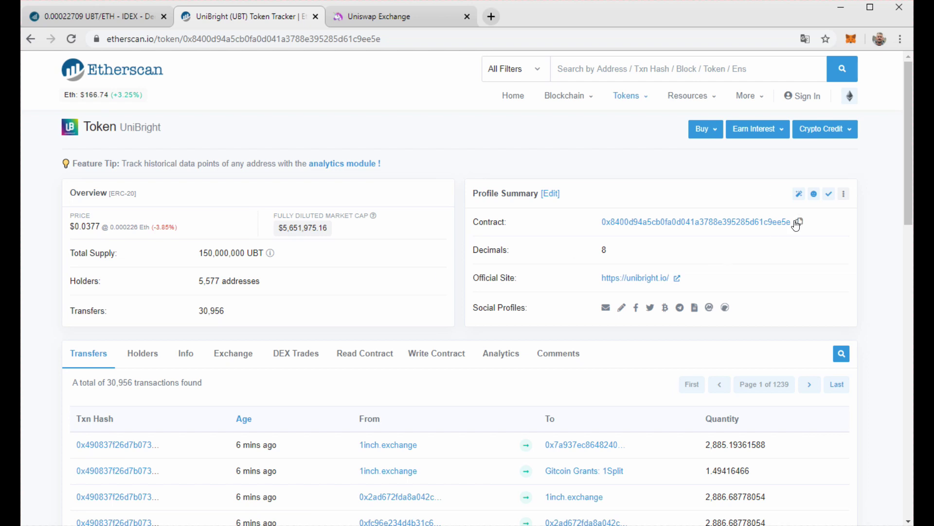
{"action": "left_click", "coordinate": [798, 223]}
{"action": "left_click", "coordinate": [405, 18]}
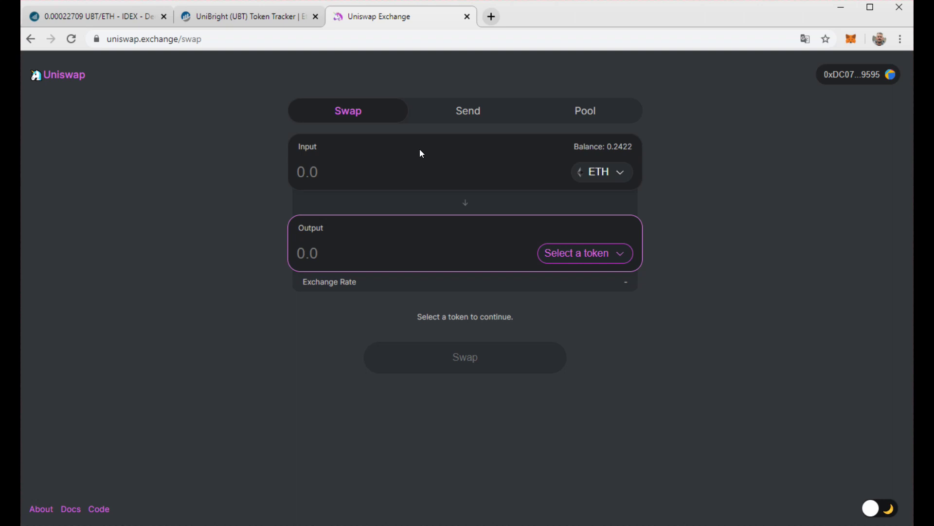
Paste the copied UBT contract address into the token search and pick UBT as output.
{"action": "left_click", "coordinate": [595, 253]}
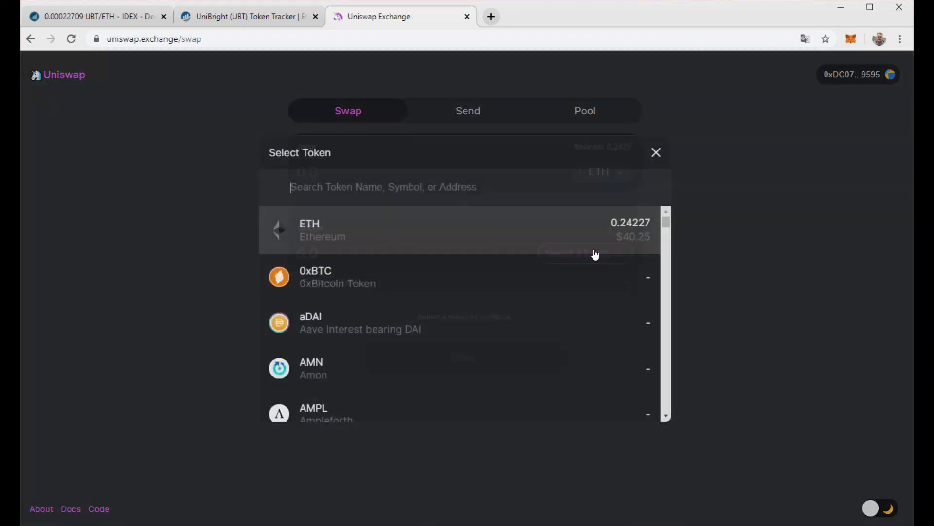
{"action": "right_click", "coordinate": [353, 187]}
{"action": "left_click", "coordinate": [436, 292]}
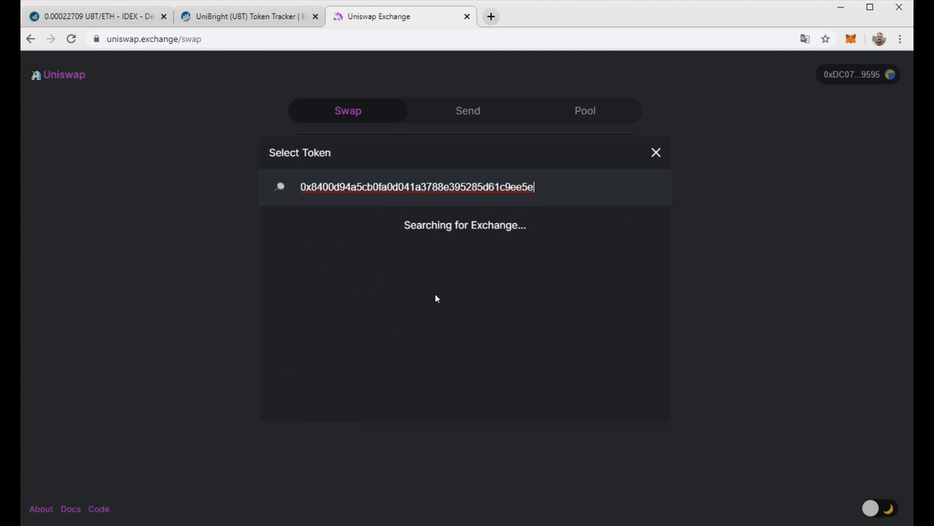
{"action": "left_click", "coordinate": [395, 242]}
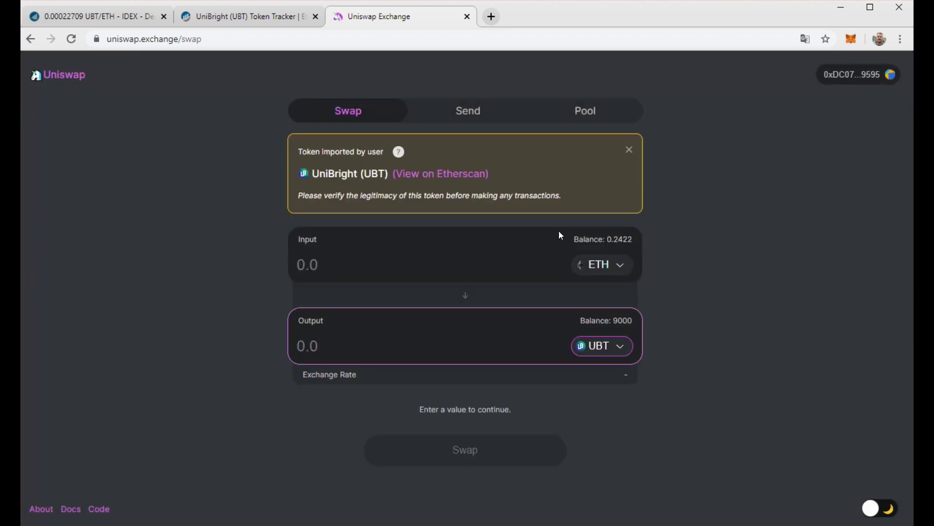
Open the imported UBT's Etherscan page and its UniBright (UBT) token tracker.
{"action": "left_click", "coordinate": [463, 181]}
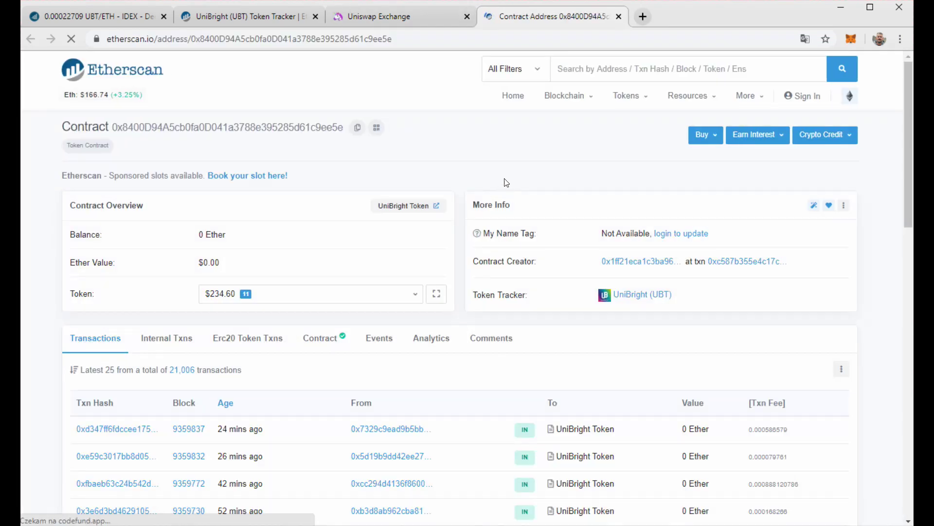
{"action": "left_click", "coordinate": [643, 296]}
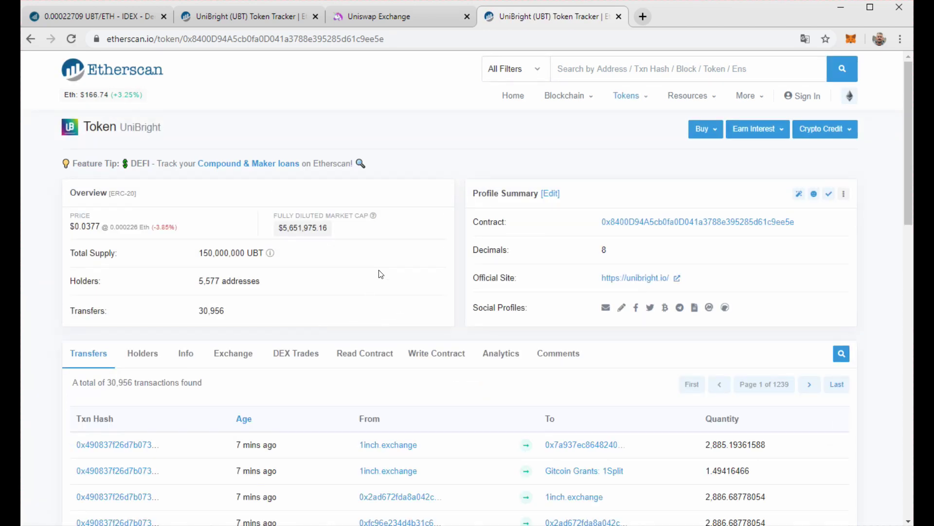
Clear the ETH amount and enter 500 UBT as output, estimating 0,121 ETH.
{"action": "left_click", "coordinate": [403, 21]}
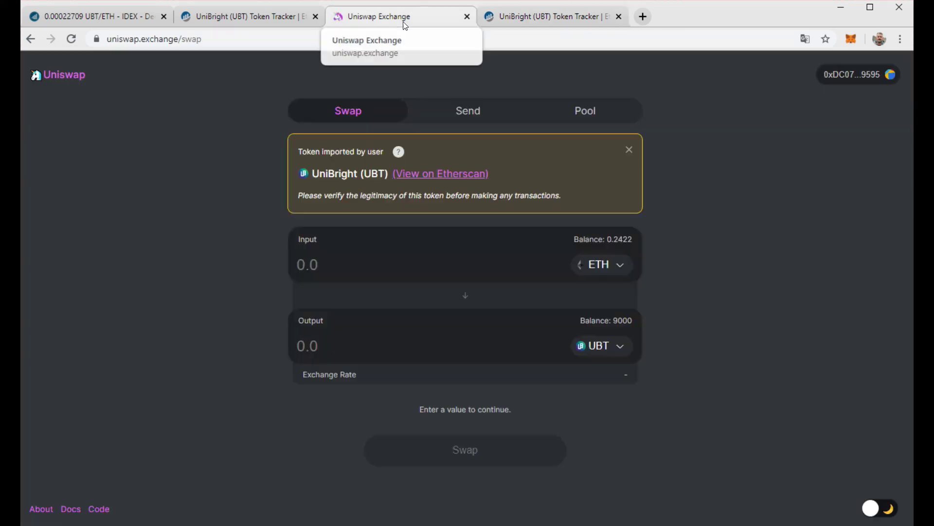
{"action": "left_click", "coordinate": [395, 266]}
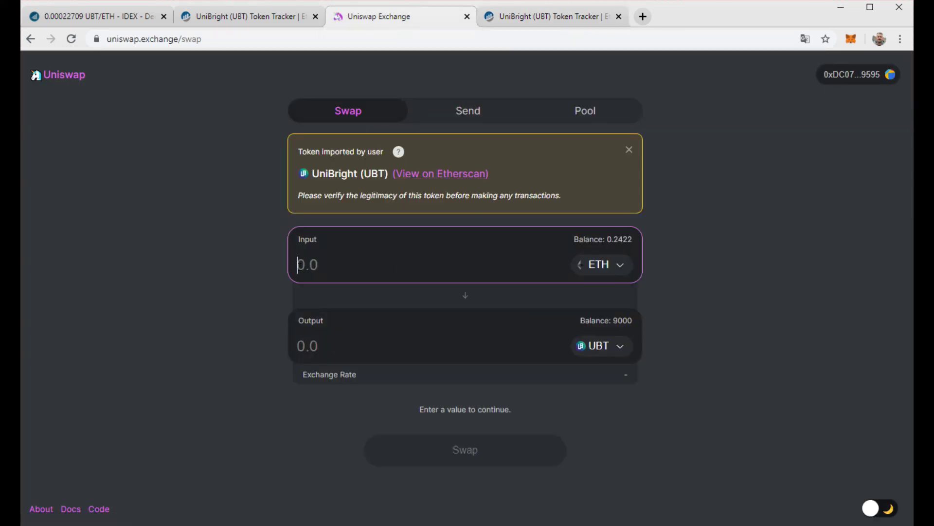
{"action": "type", "text": "0,"}
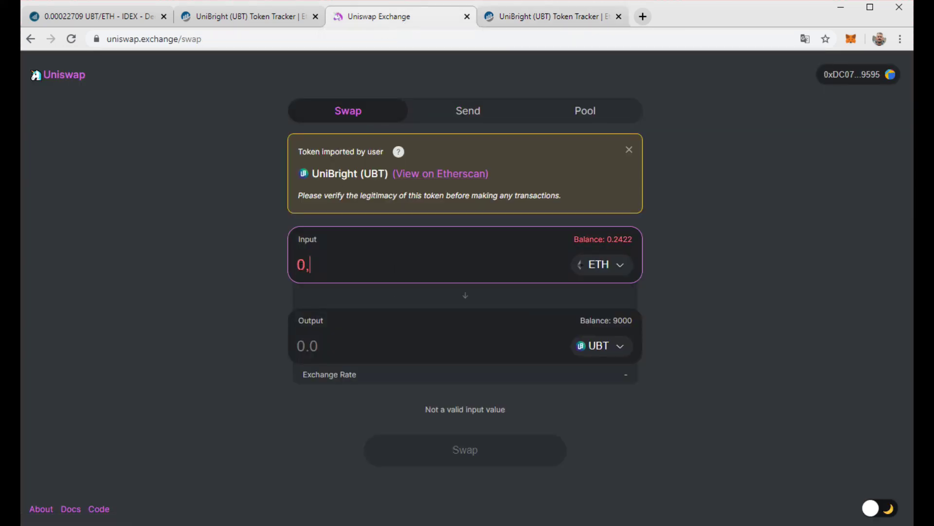
{"action": "type", "text": "22"}
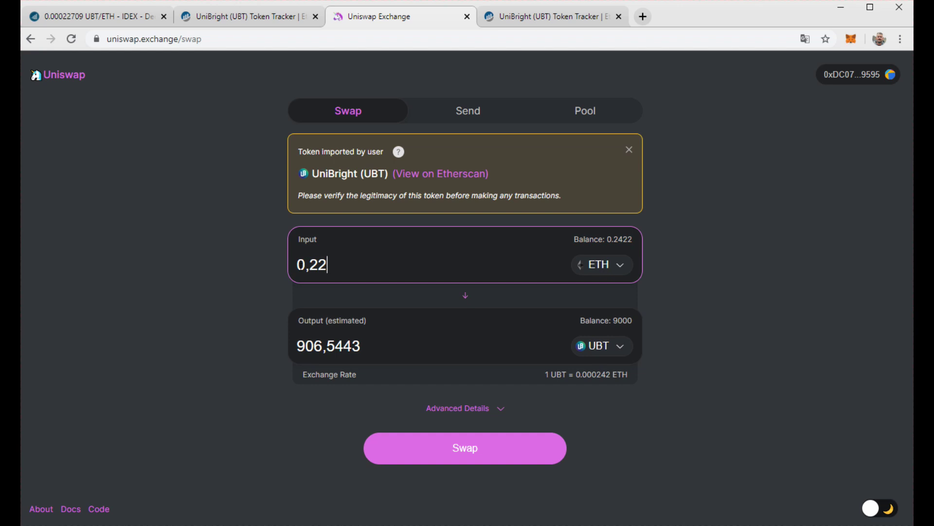
{"action": "key", "text": "BackSpace"}
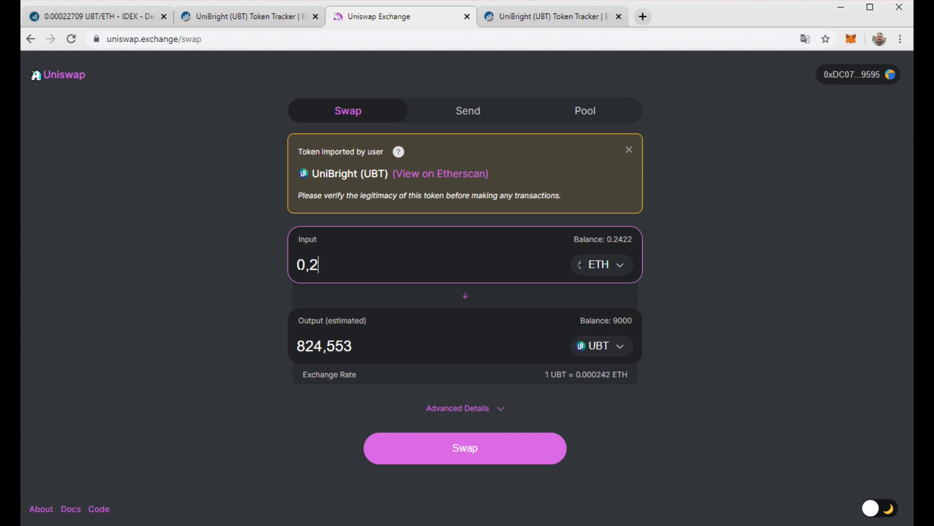
{"action": "type", "text": "42"}
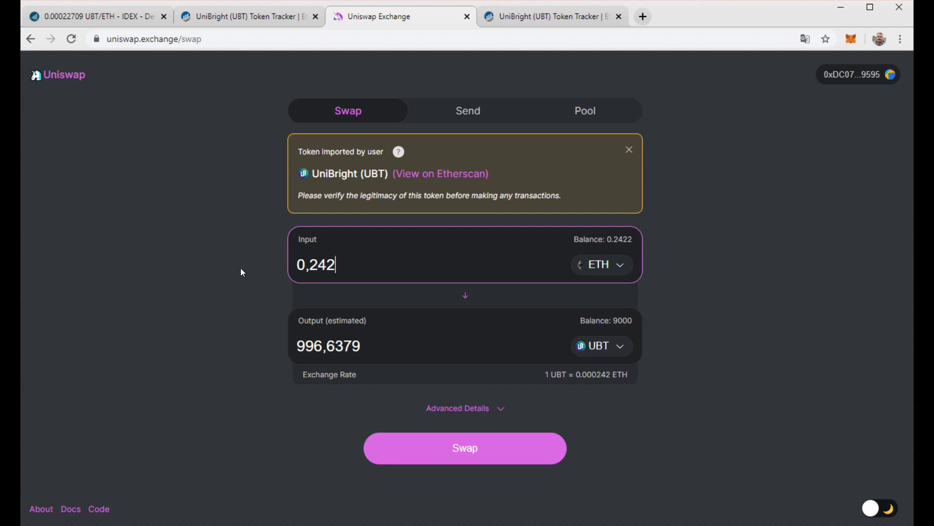
{"action": "double_click", "coordinate": [367, 274]}
{"action": "type", "text": "10"}
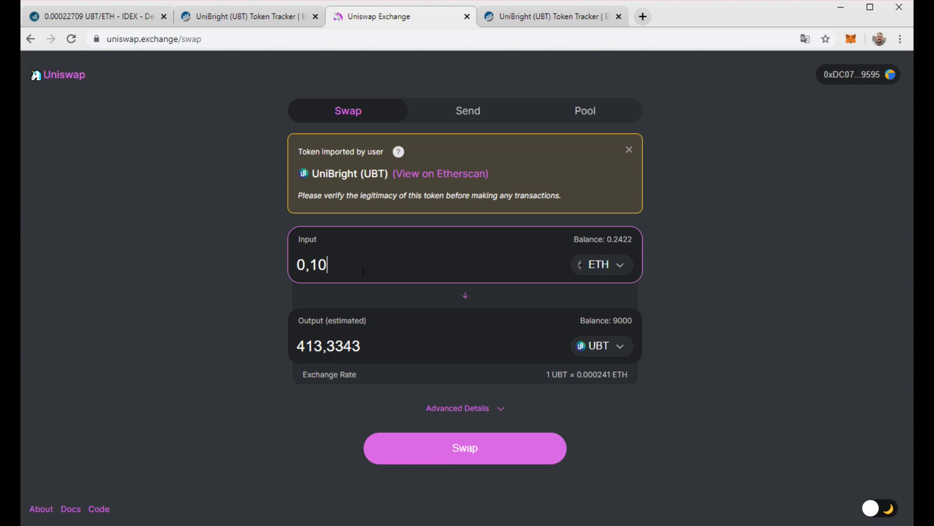
{"action": "key", "text": "BackSpace"}
{"action": "key", "text": "BackSpace"}
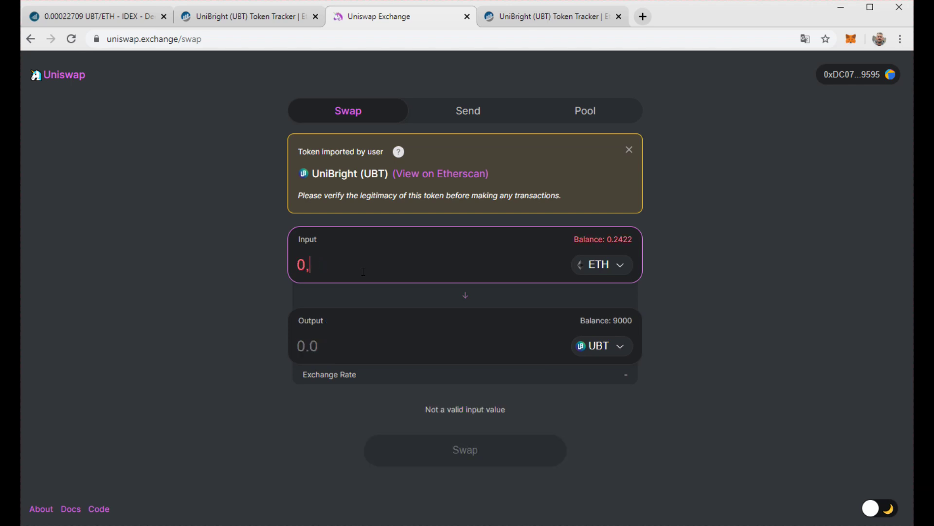
{"action": "type", "text": "1"}
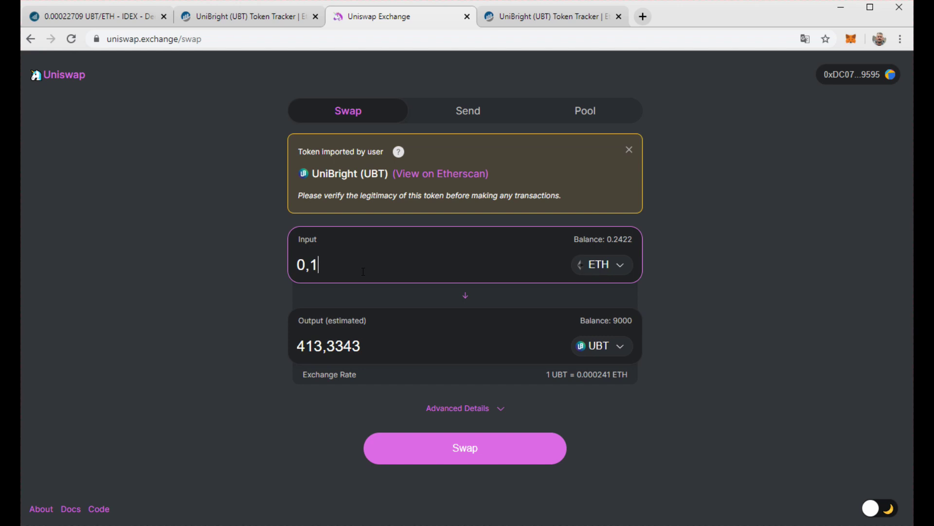
{"action": "type", "text": "4"}
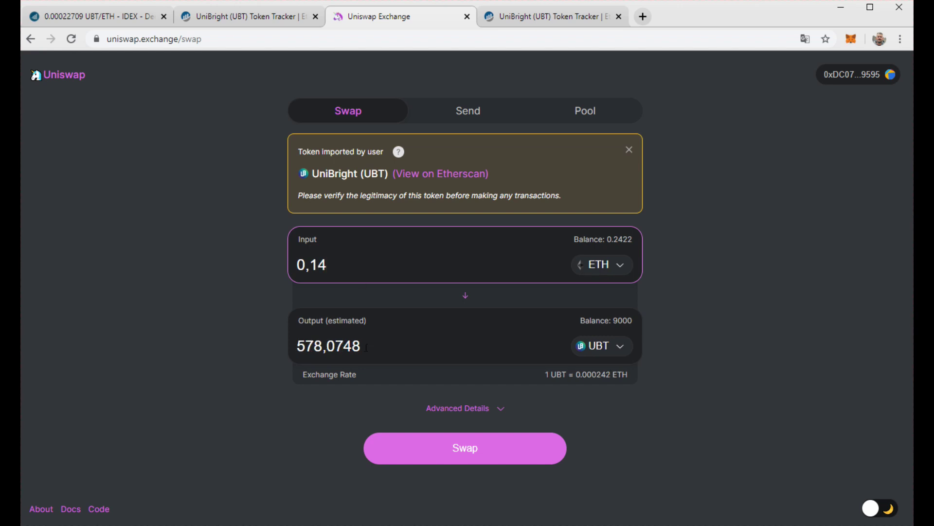
{"action": "left_click_drag", "start_coordinate": [363, 346], "coordinate": [280, 360]}
{"action": "type", "text": "5000"}
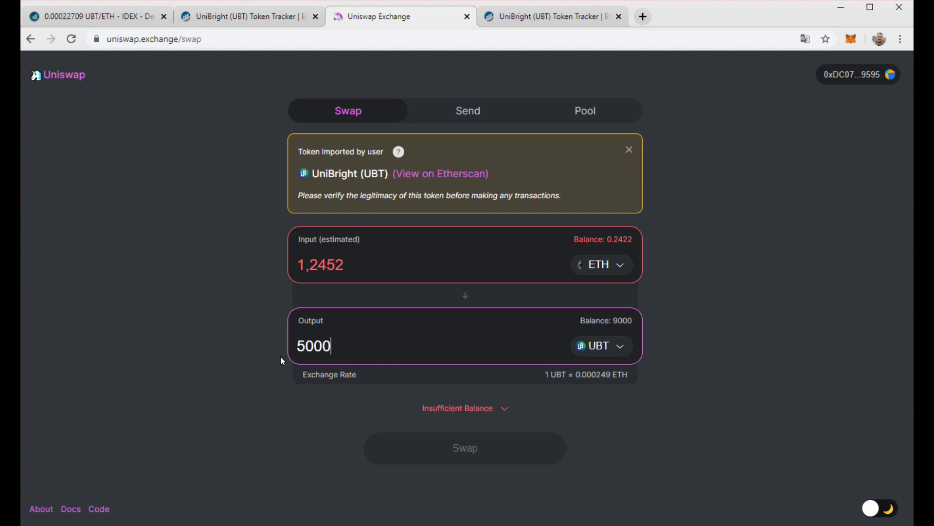
{"action": "key", "text": "BackSpace"}
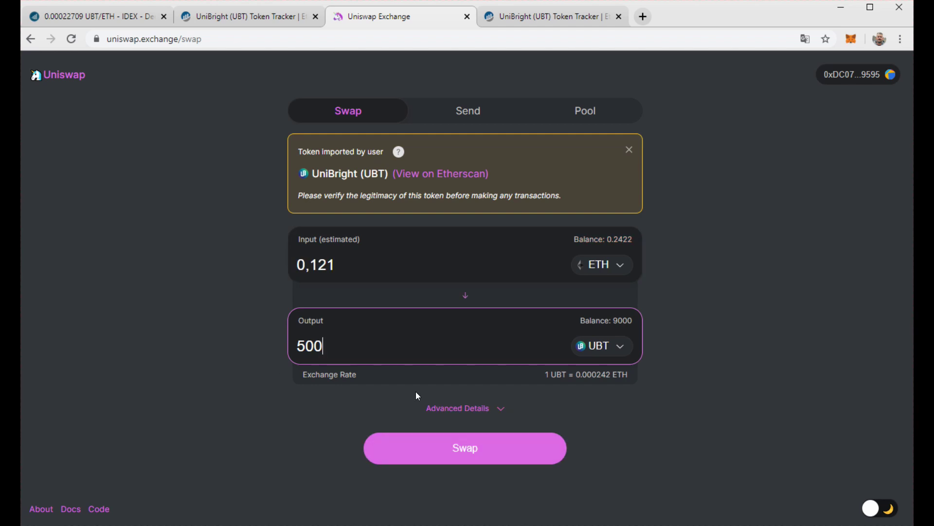
{"action": "left_click", "coordinate": [450, 412]}
{"action": "scroll", "coordinate": [747, 363], "scroll_direction": "down", "scroll_amount": 2}
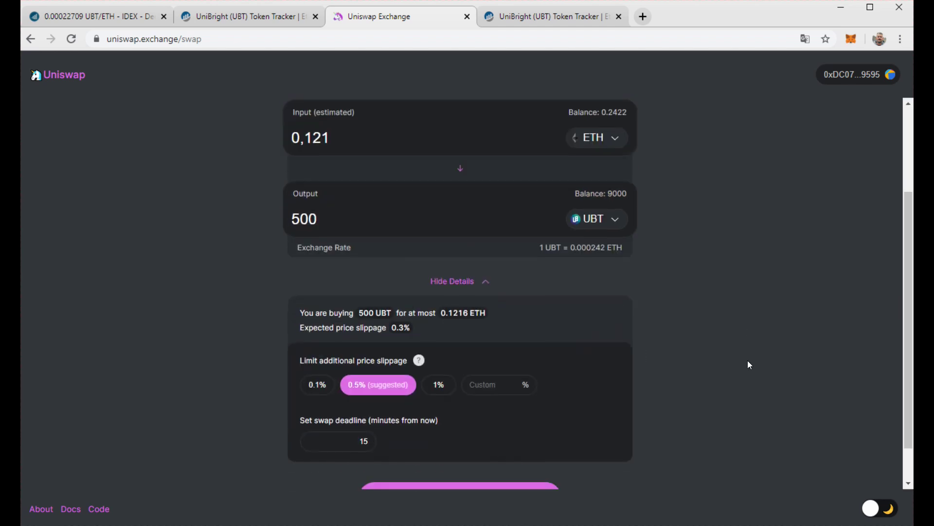
{"action": "scroll", "coordinate": [748, 363], "scroll_direction": "down", "scroll_amount": 1}
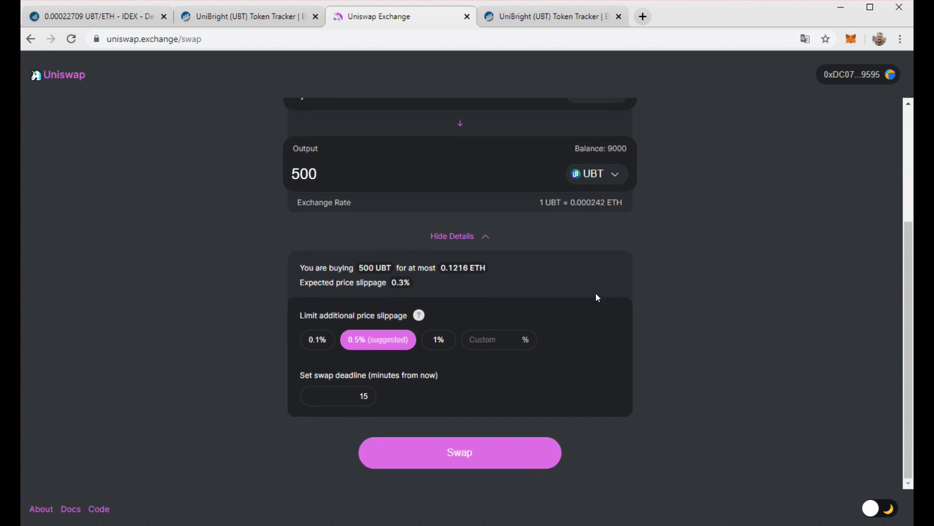
{"action": "scroll", "coordinate": [693, 303], "scroll_direction": "up", "scroll_amount": 1}
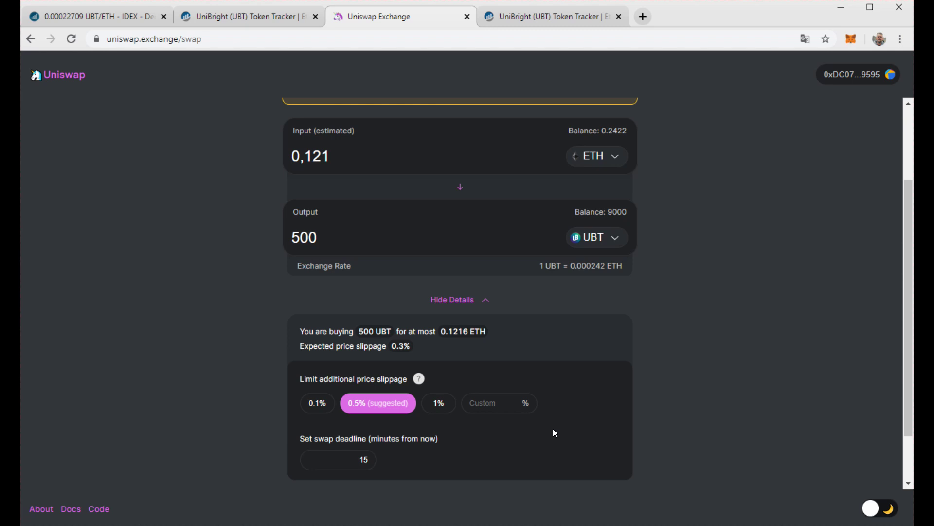
{"action": "scroll", "coordinate": [553, 428], "scroll_direction": "down", "scroll_amount": 1}
{"action": "left_click", "coordinate": [462, 239]}
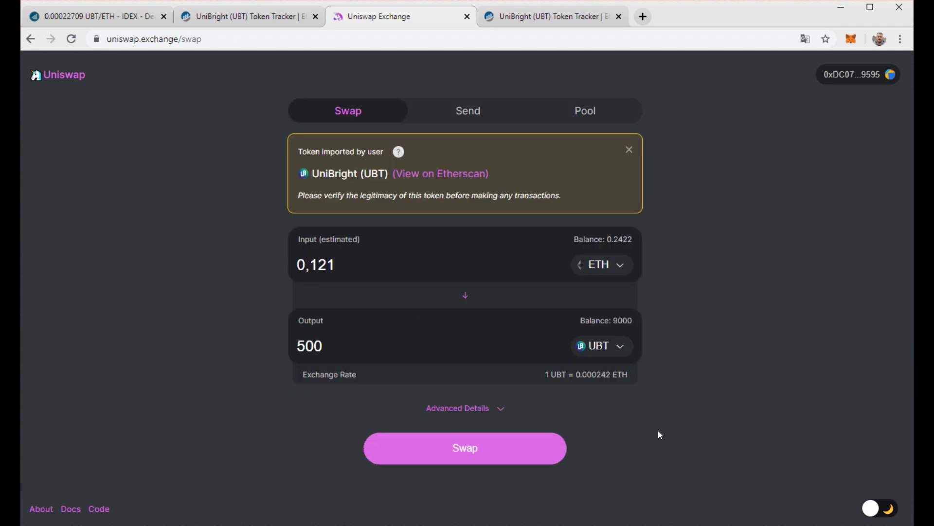
Submit the 0.121638 ETH swap, confirm it in MetaMask, and toggle Advanced Details.
{"action": "left_click", "coordinate": [489, 456]}
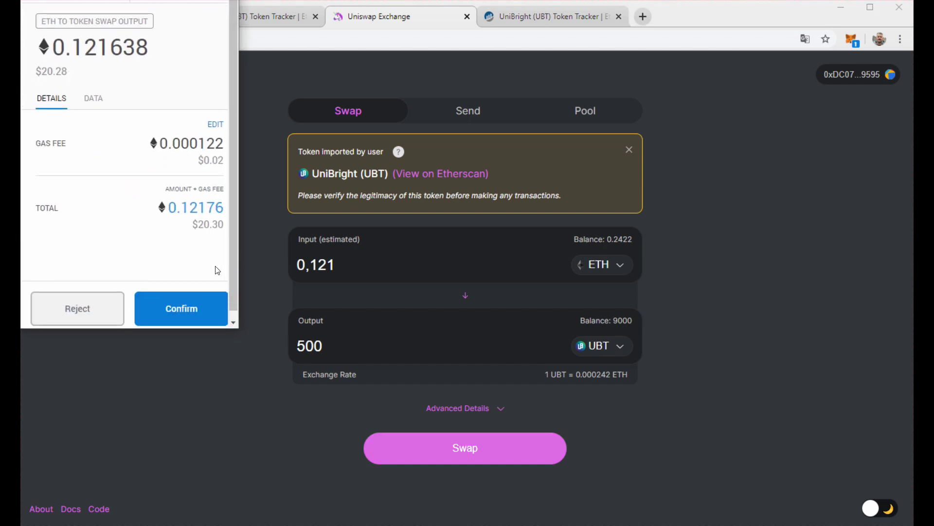
{"action": "left_click", "coordinate": [183, 312]}
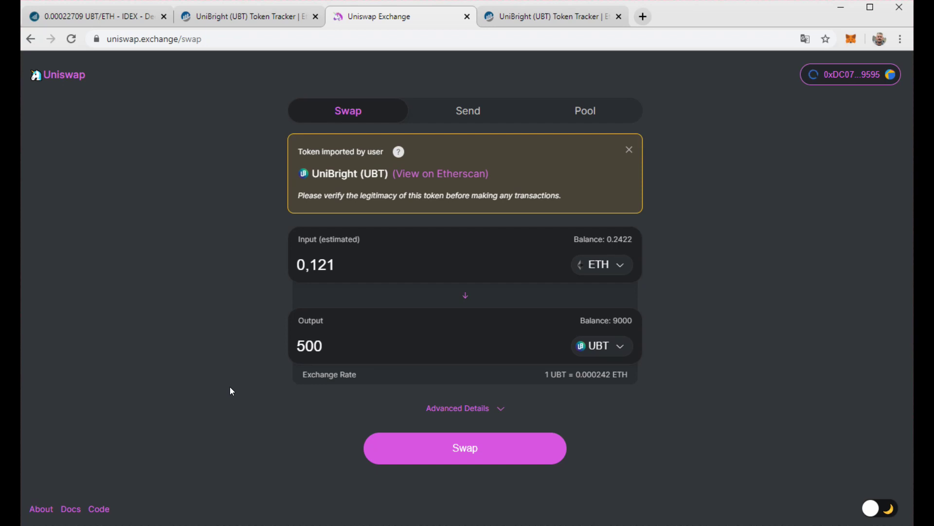
{"action": "left_click", "coordinate": [473, 412]}
{"action": "scroll", "coordinate": [549, 388], "scroll_direction": "down", "scroll_amount": 3}
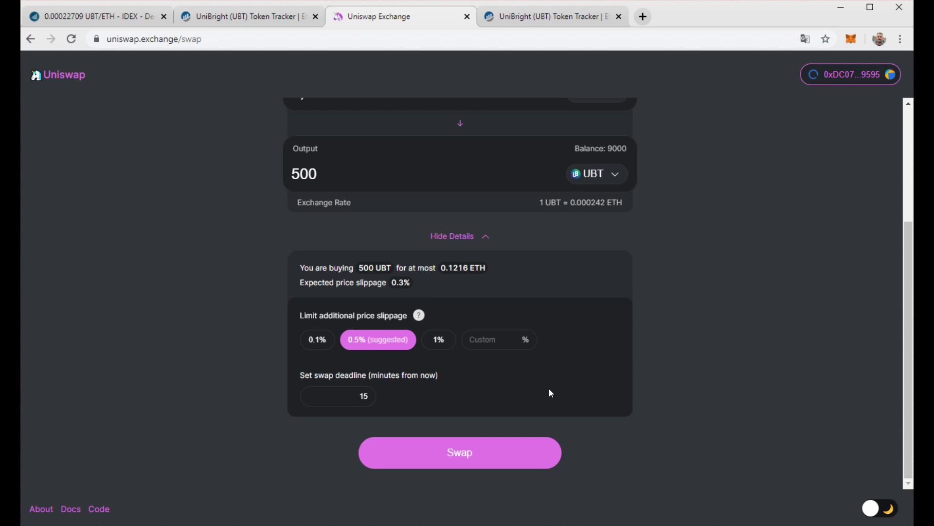
{"action": "left_click", "coordinate": [460, 234]}
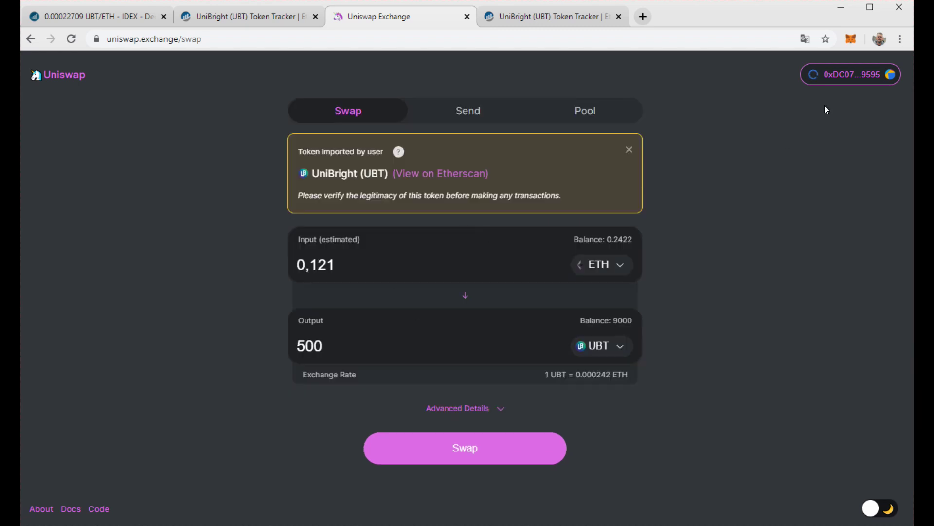
Open the Uniswap account modal listing the pending swap transaction.
{"action": "left_click", "coordinate": [852, 76]}
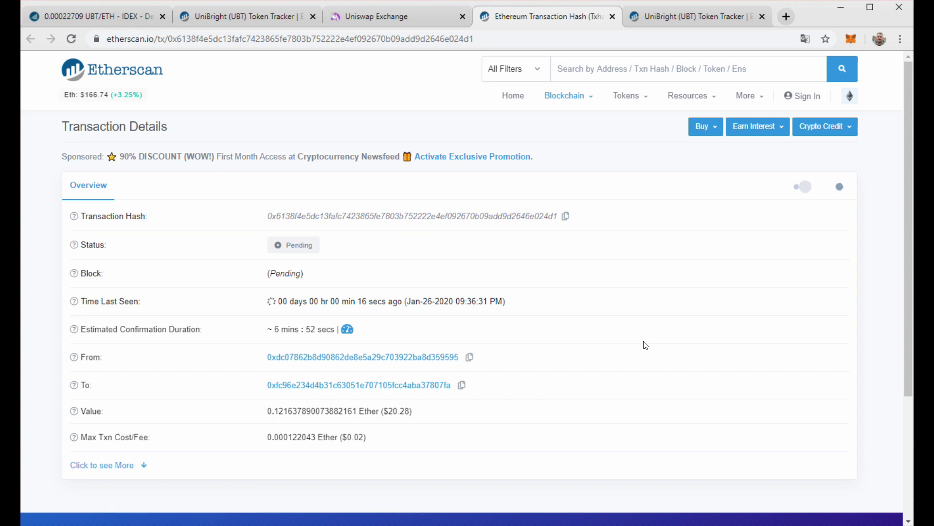
{"action": "scroll", "coordinate": [644, 345], "scroll_direction": "down", "scroll_amount": 3}
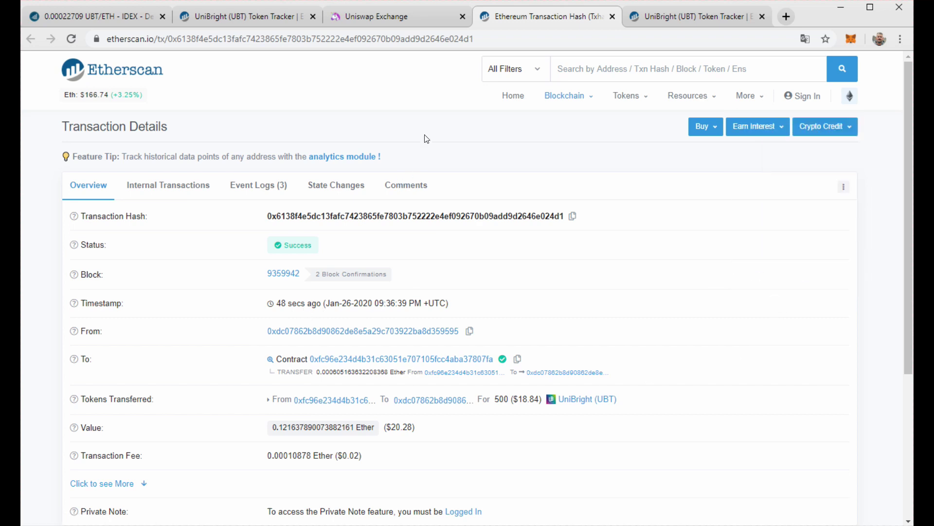
Check MetaMask history for the confirmed swap and the 9500 UBT, 0.1211 ETH balances.
{"action": "left_click", "coordinate": [405, 18]}
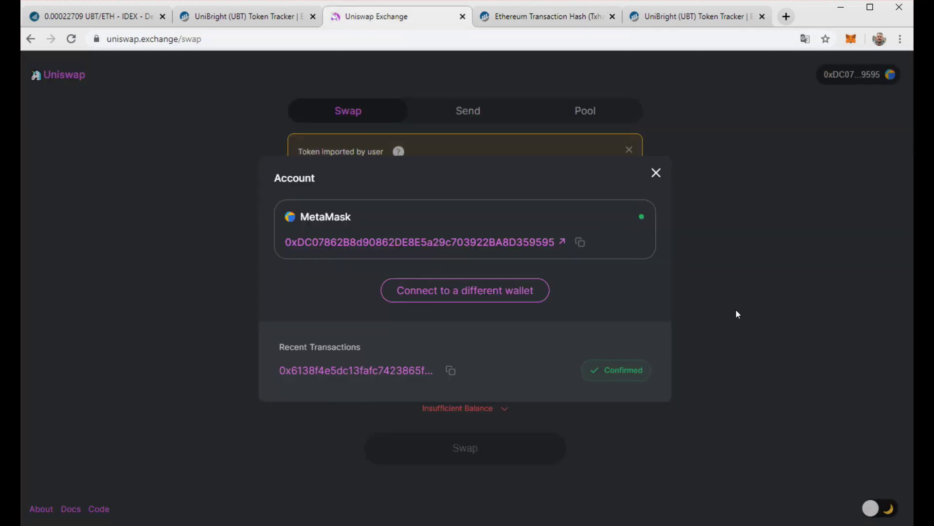
{"action": "left_click", "coordinate": [656, 174]}
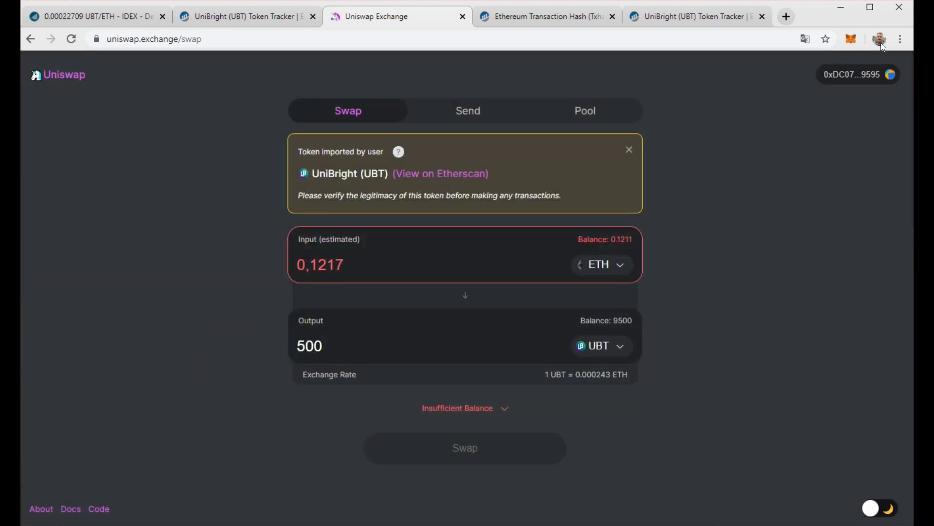
{"action": "left_click", "coordinate": [852, 41]}
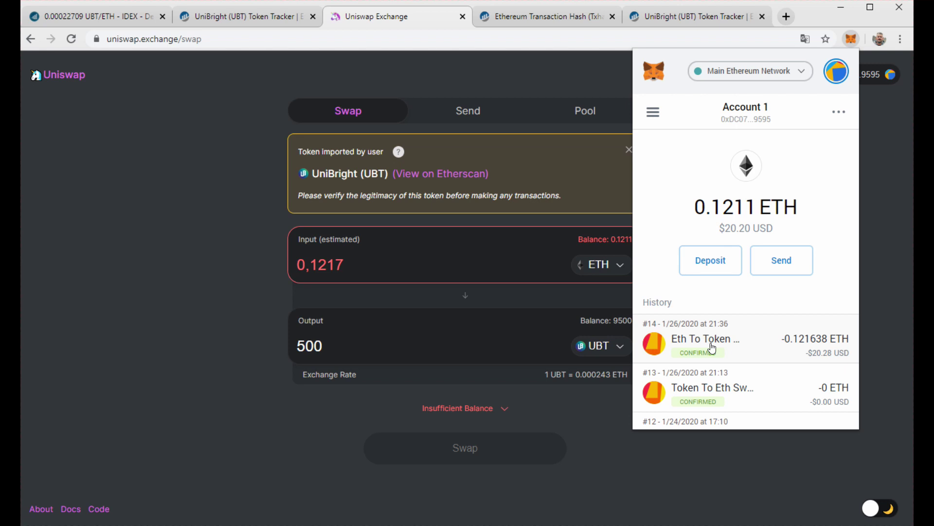
{"action": "left_click", "coordinate": [712, 348]}
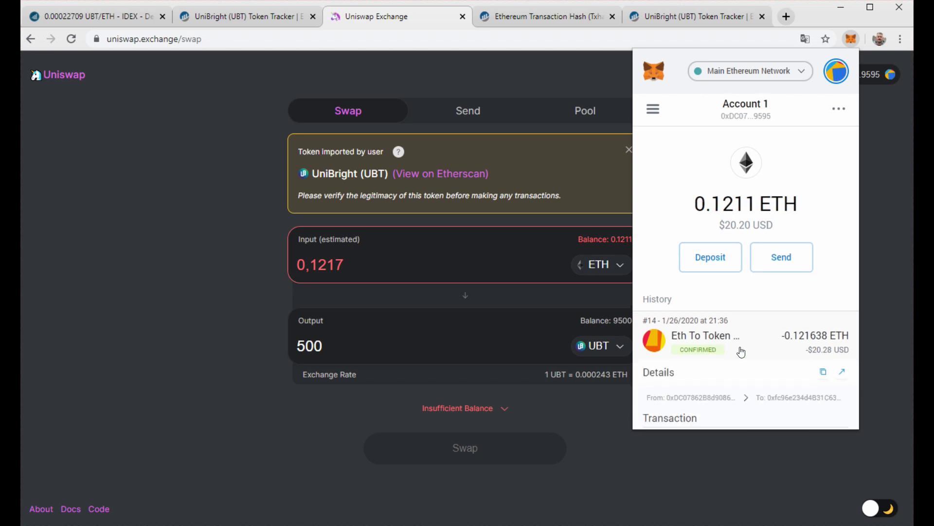
{"action": "scroll", "coordinate": [741, 340], "scroll_direction": "down", "scroll_amount": 3}
{"action": "scroll", "coordinate": [741, 303], "scroll_direction": "up", "scroll_amount": 1}
{"action": "scroll", "coordinate": [741, 303], "scroll_direction": "up", "scroll_amount": 3}
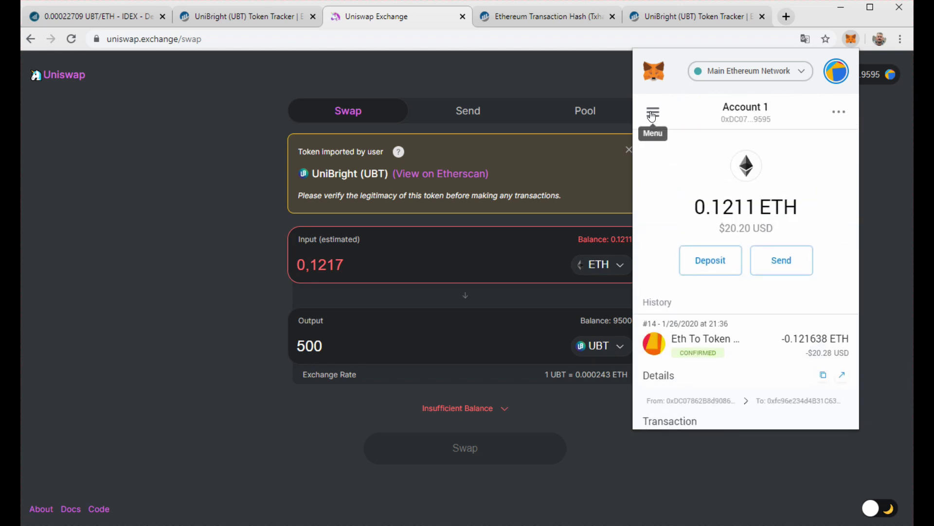
{"action": "left_click", "coordinate": [648, 122]}
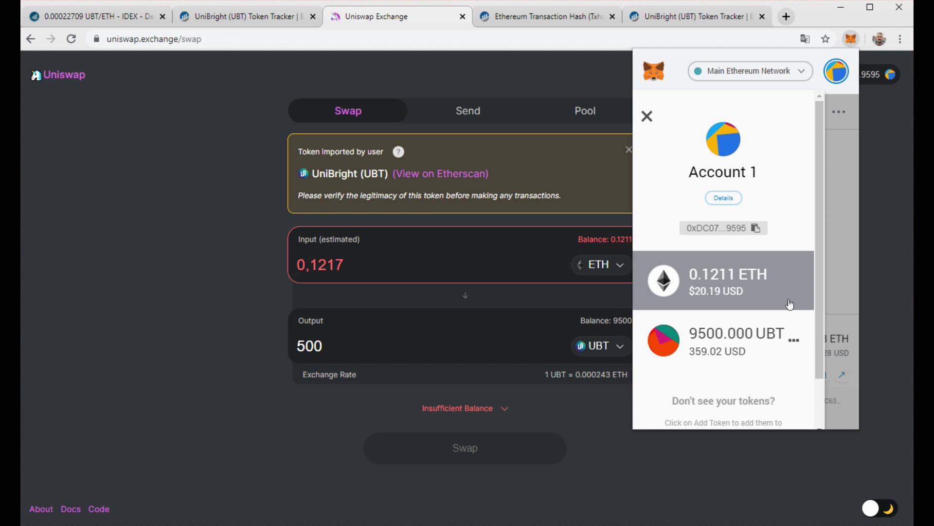
{"action": "left_click", "coordinate": [213, 315]}
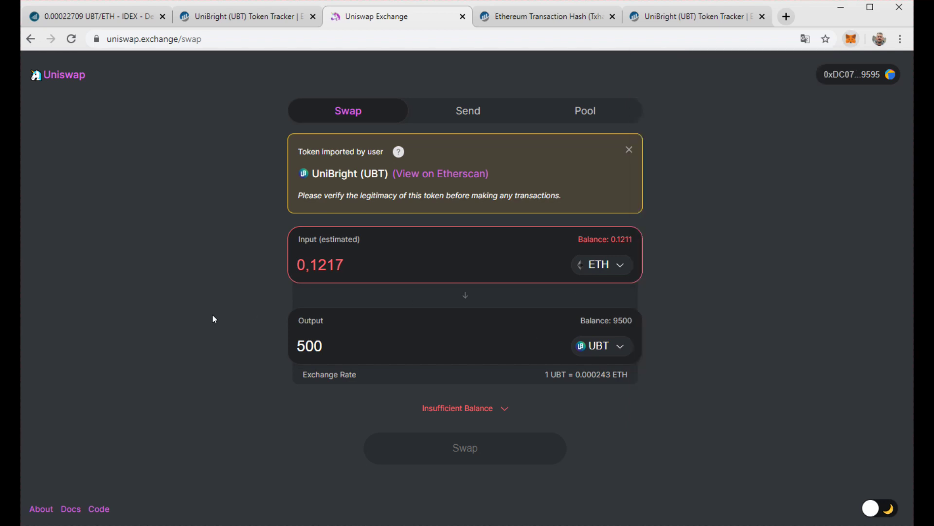
Pick UBT as the pay token and BAT as the receive token, then select the BAT amount.
{"action": "left_click", "coordinate": [618, 272]}
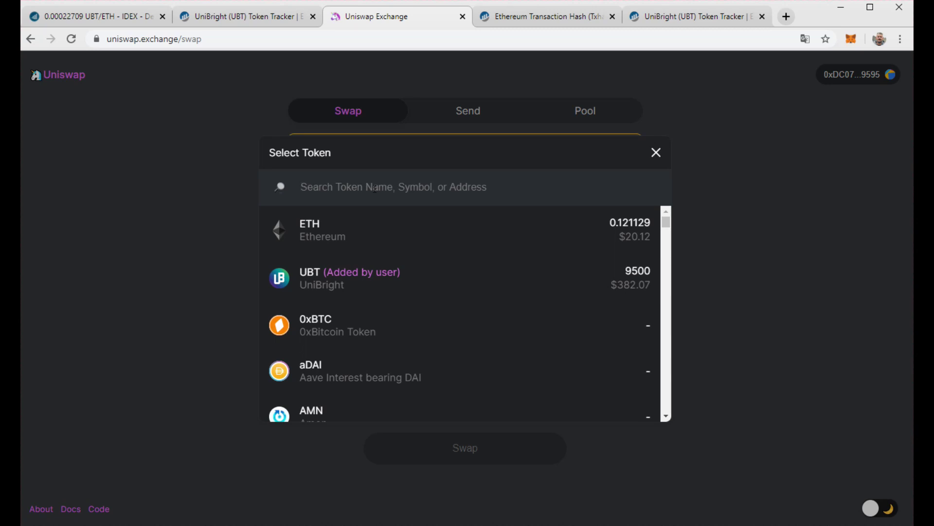
{"action": "left_click", "coordinate": [388, 278]}
{"action": "left_click", "coordinate": [612, 350]}
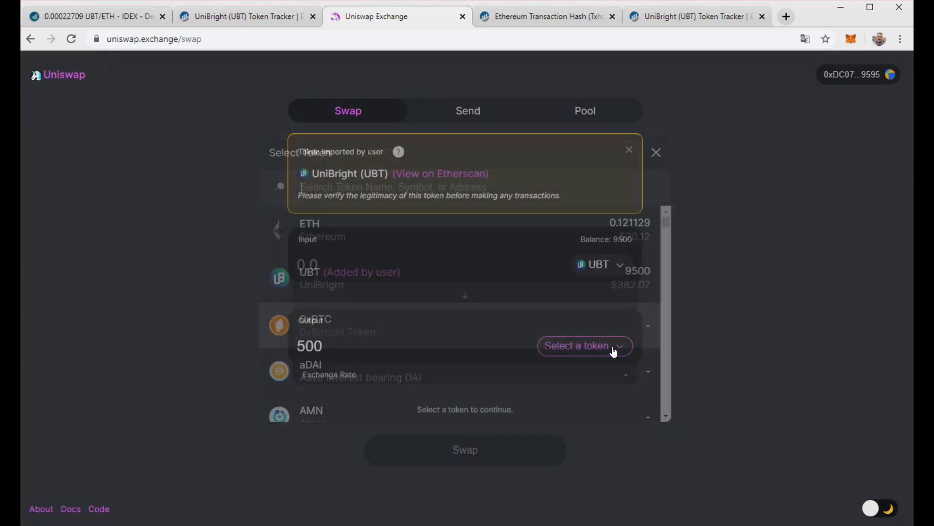
{"action": "left_click", "coordinate": [426, 228]}
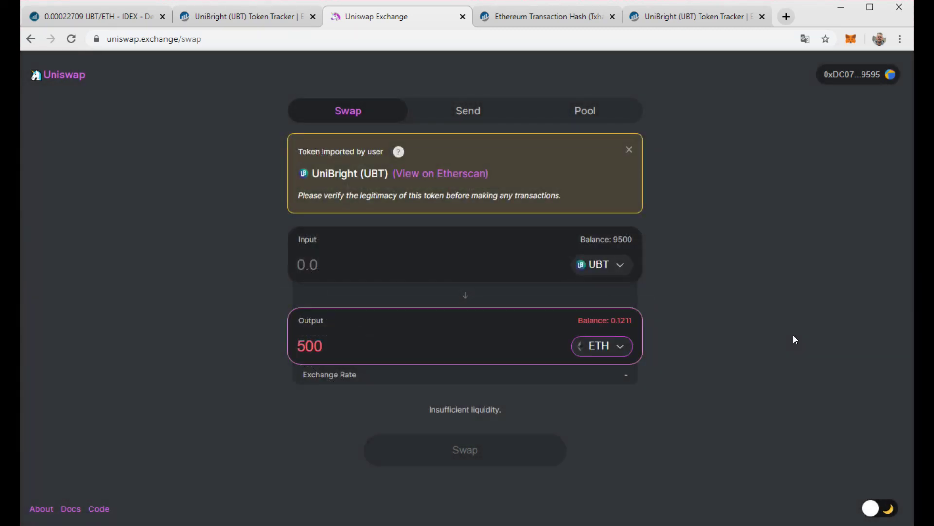
{"action": "left_click", "coordinate": [614, 352]}
{"action": "scroll", "coordinate": [431, 319], "scroll_direction": "down", "scroll_amount": 3}
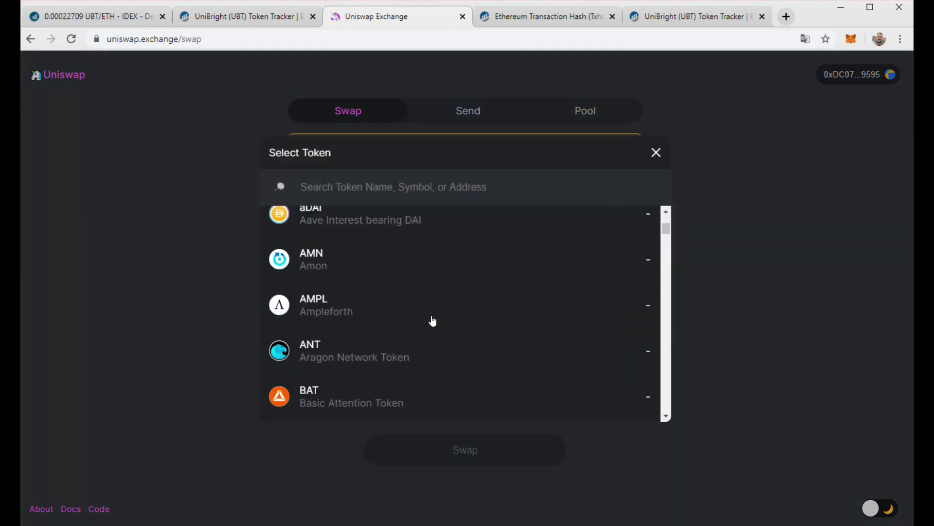
{"action": "scroll", "coordinate": [432, 319], "scroll_direction": "down", "scroll_amount": 1}
{"action": "scroll", "coordinate": [389, 377], "scroll_direction": "down", "scroll_amount": 1}
{"action": "left_click", "coordinate": [415, 295]}
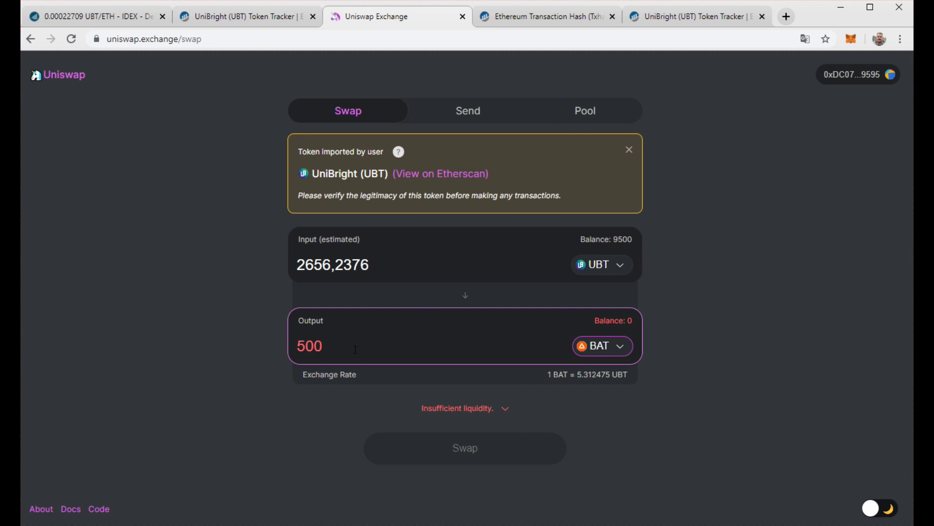
{"action": "left_click_drag", "start_coordinate": [344, 347], "coordinate": [276, 354]}
{"action": "type", "text": "50"}
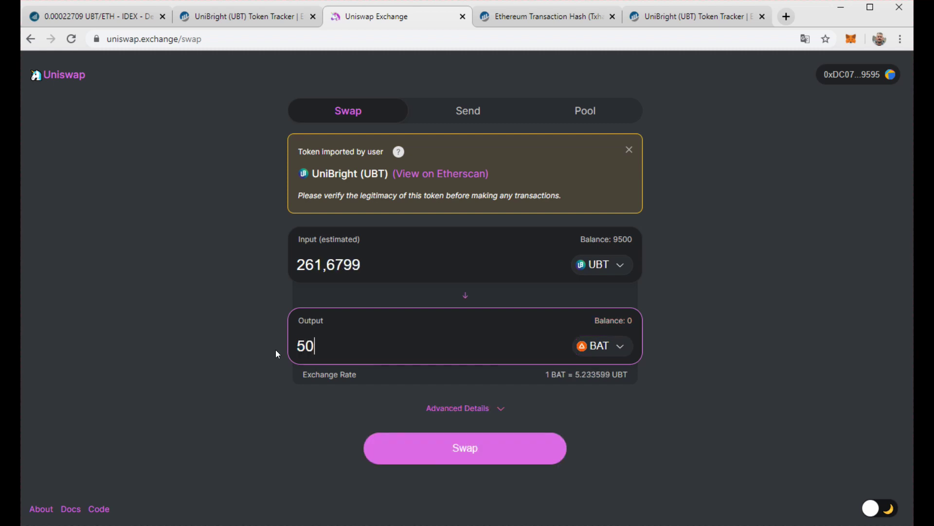